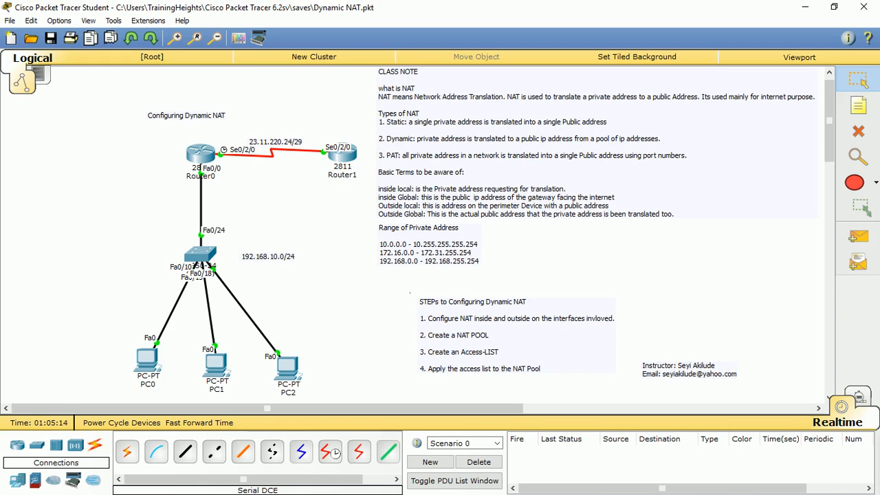
- Edit the Dynamic entry in the class note so it ends with "from a pool of ip public addresses."
click(467, 139)
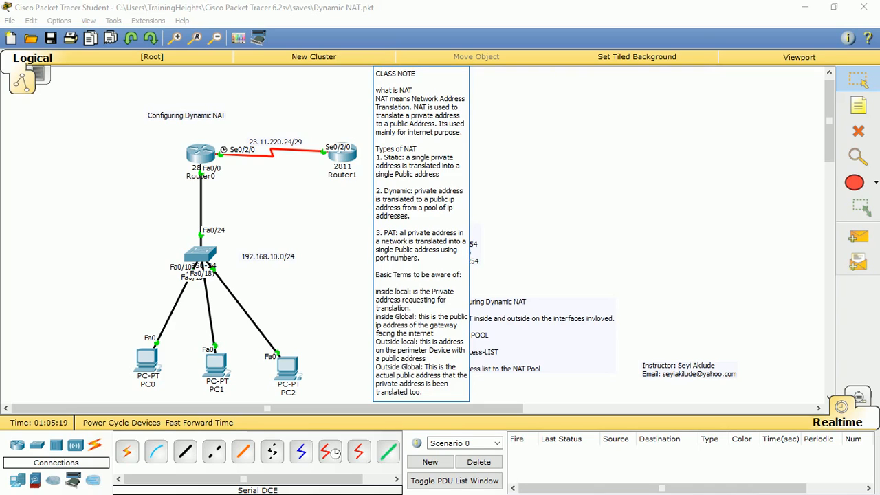
text(publ)
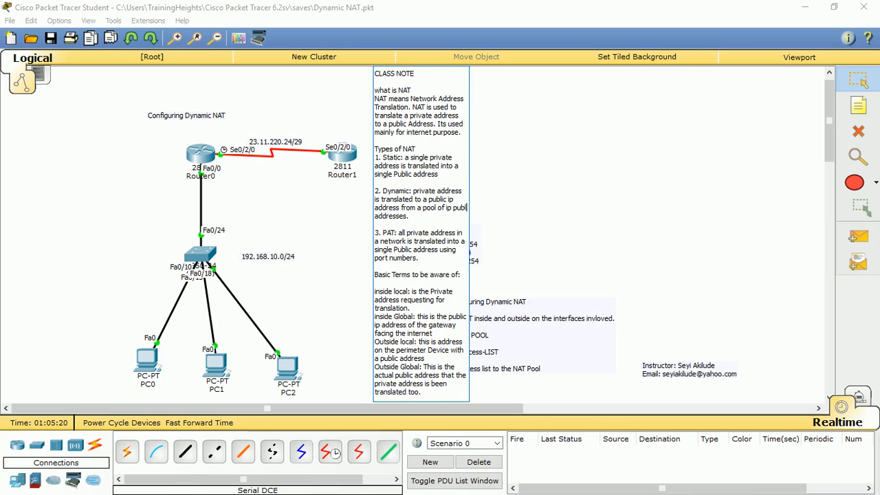
text(ic addresses.)
click(376, 73)
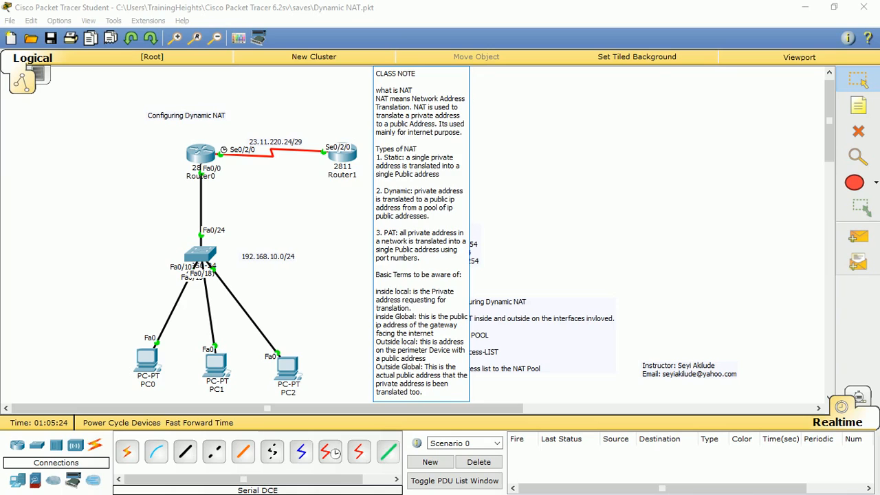
key(Escape)
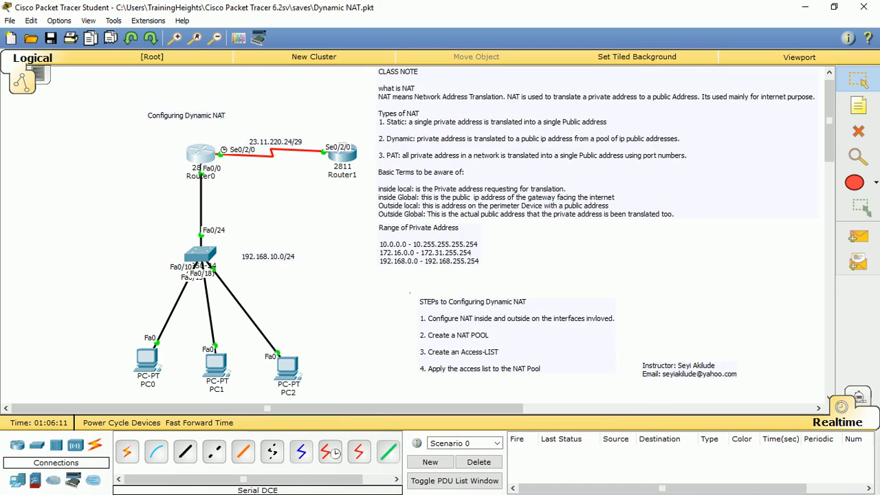
- Open Router0's command line and display the brief IP interface summary with "do sh ip int bri"
click(200, 154)
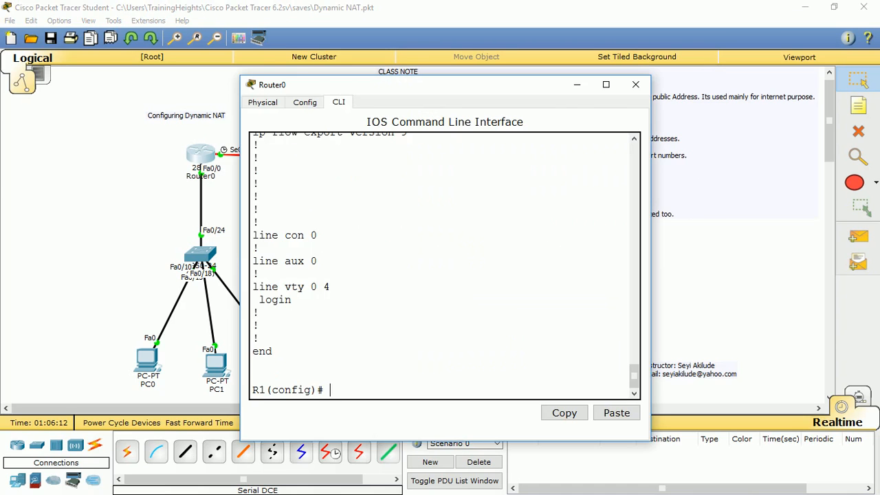
click(605, 84)
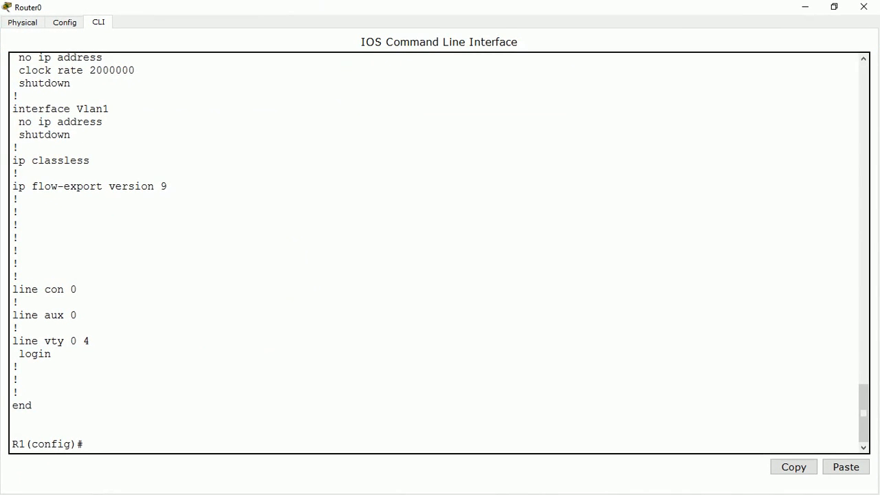
text(do sh ip int bri)
key(Return)
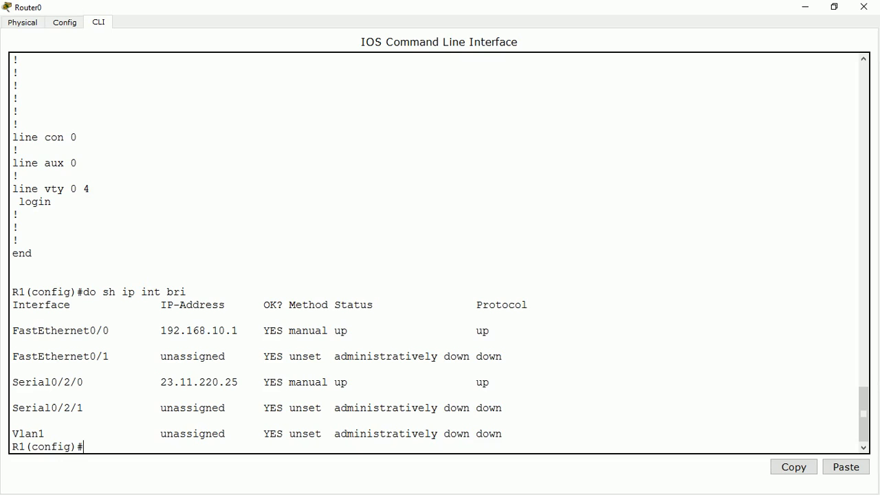
click(863, 7)
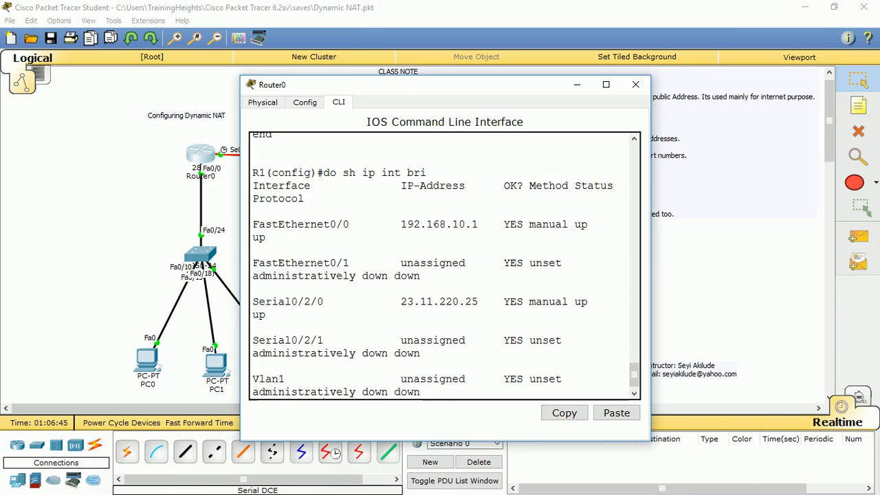
click(605, 84)
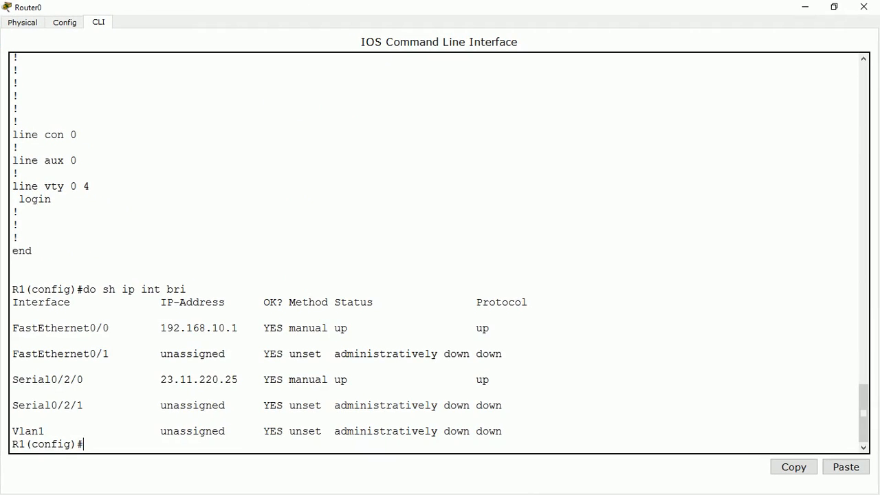
- Configure interface fa0/0 on R1 as the NAT inside interface
key(Return)
key(Return)
text(in)
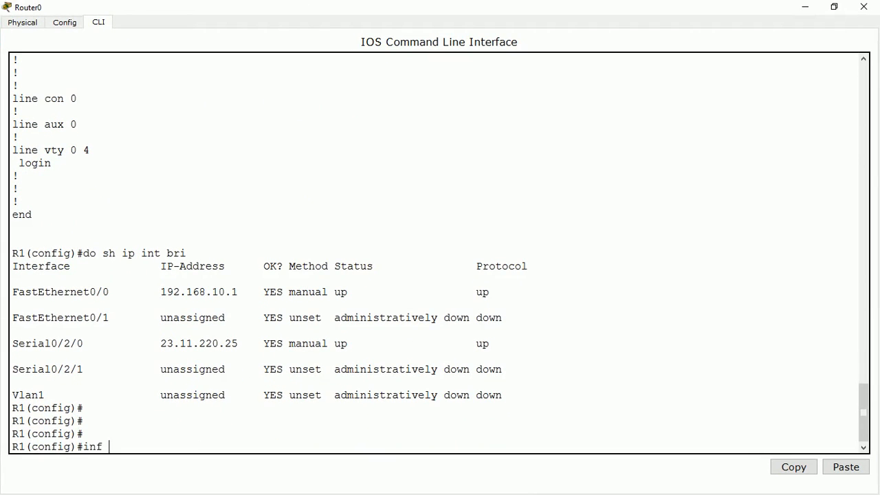
text(t fa0/0)
key(Return)
key(Return)
key(Return)
key(Return)
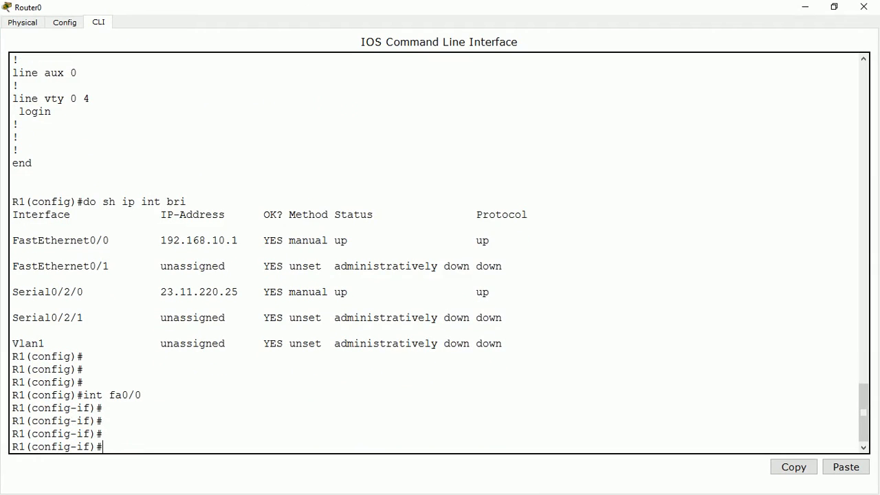
text(ip nat inside)
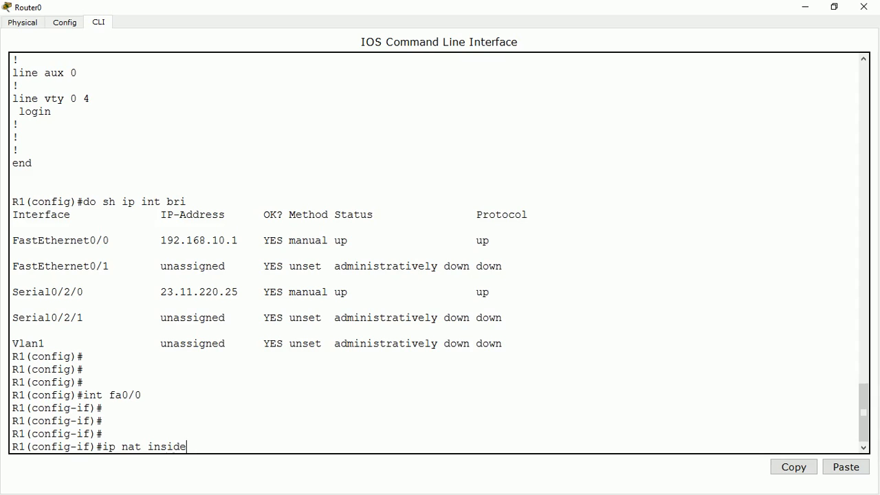
key(Return)
key(Return)
key(Return)
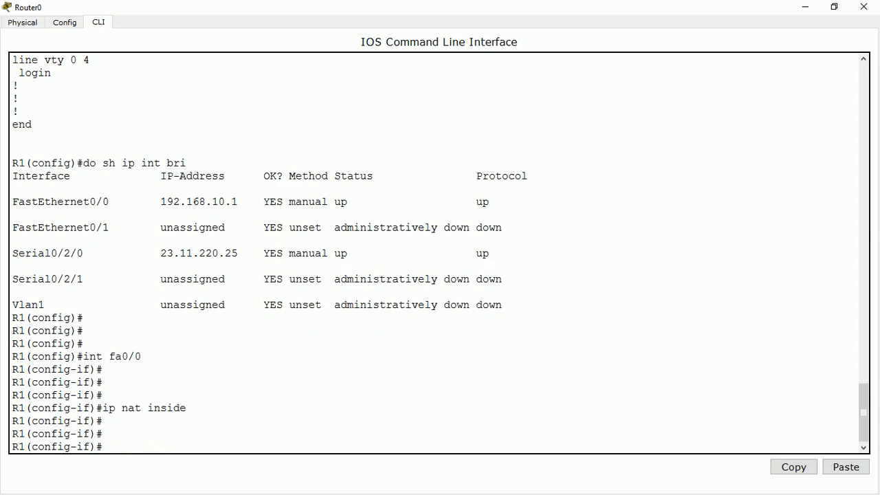
- Configure interface s0/2/0 on R1 as the NAT outside interface
key(Return)
key(Return)
key(Return)
text(i)
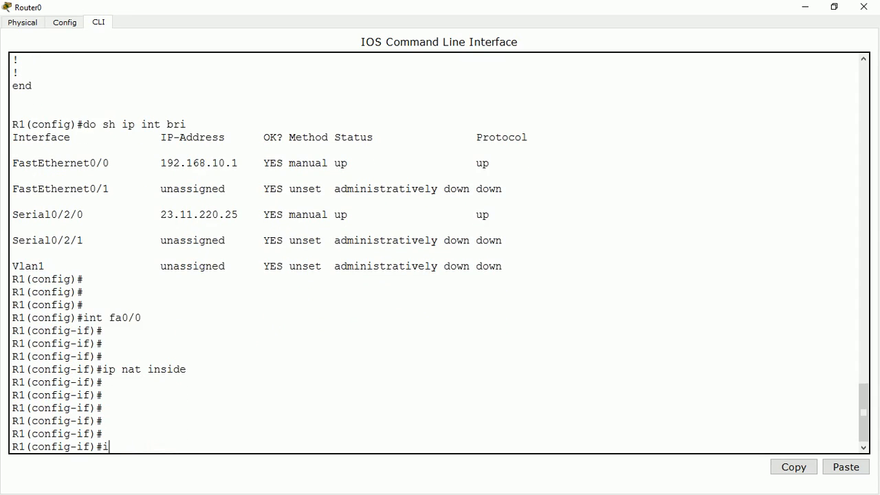
text(nt s0/2/0)
key(Return)
key(Return)
key(Return)
key(Return)
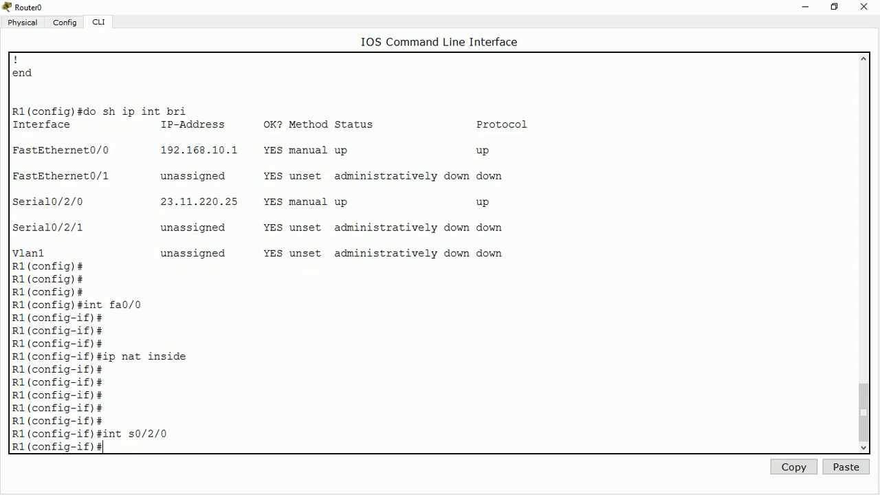
text(ip)
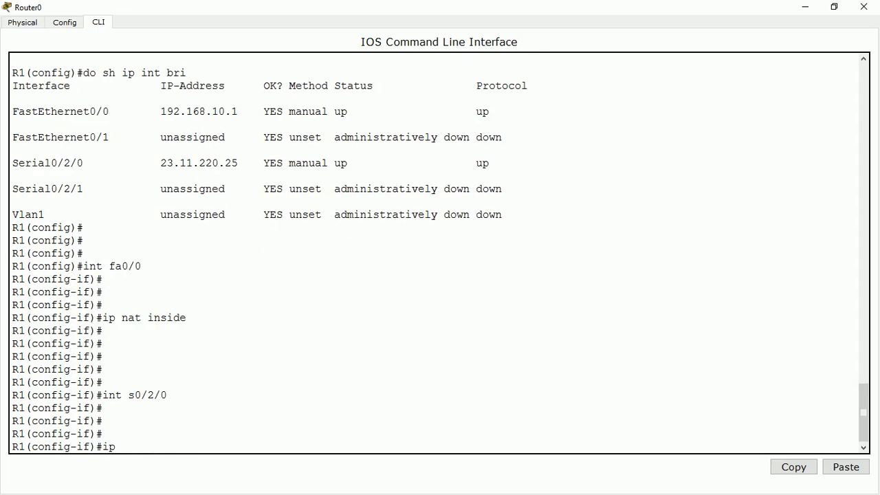
text( nat outside)
key(Return)
key(Return)
key(Return)
key(Return)
key(Return)
key(Return)
key(Return)
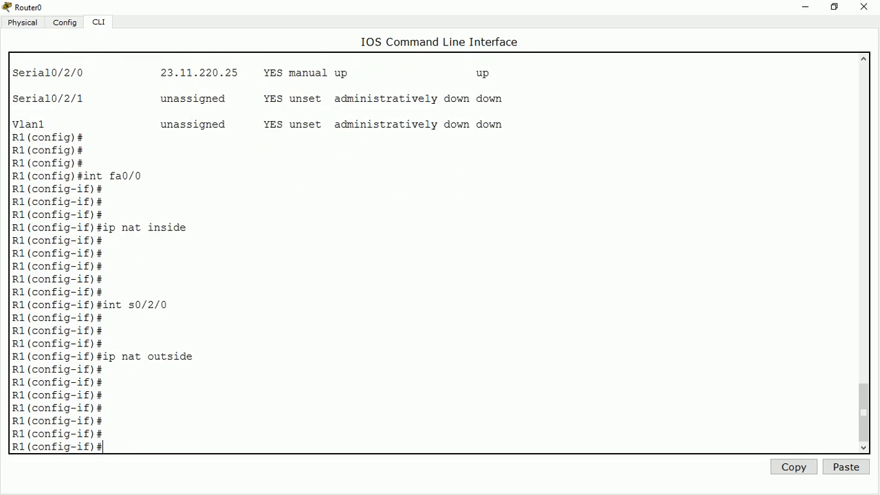
- Exit interface configuration mode on R1 to return to global configuration mode
text(esit)
key(Return)
key(Return)
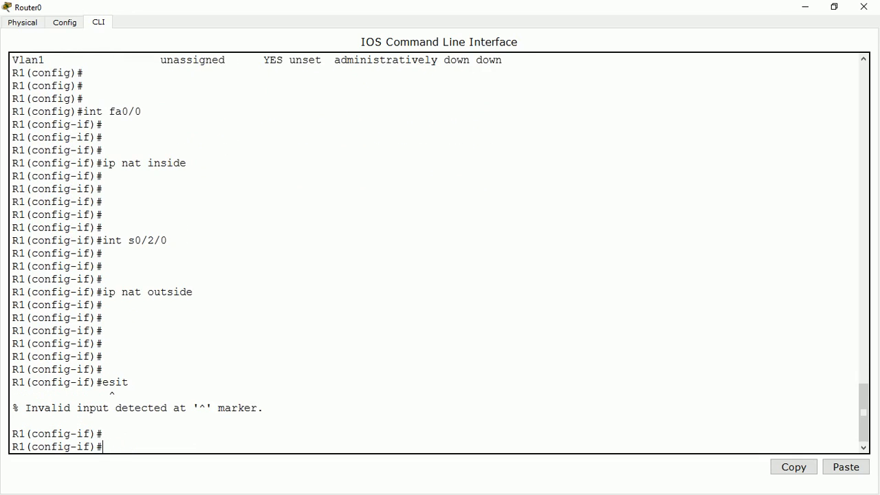
text(exit)
key(Return)
key(Return)
key(Return)
key(Return)
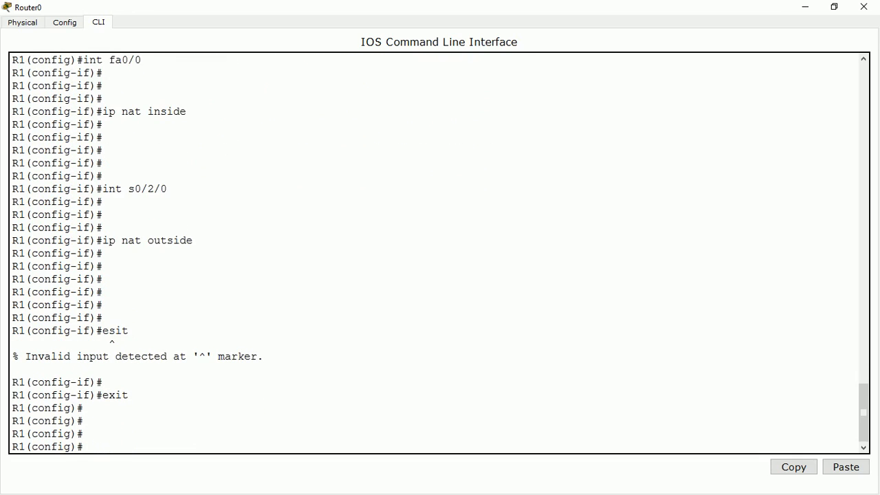
- Create the NAT pool INTERNET with addresses 23.11.220.27 to 23.11.220.30 and netmask 255.255.255.248
text(ip nat pool ?)
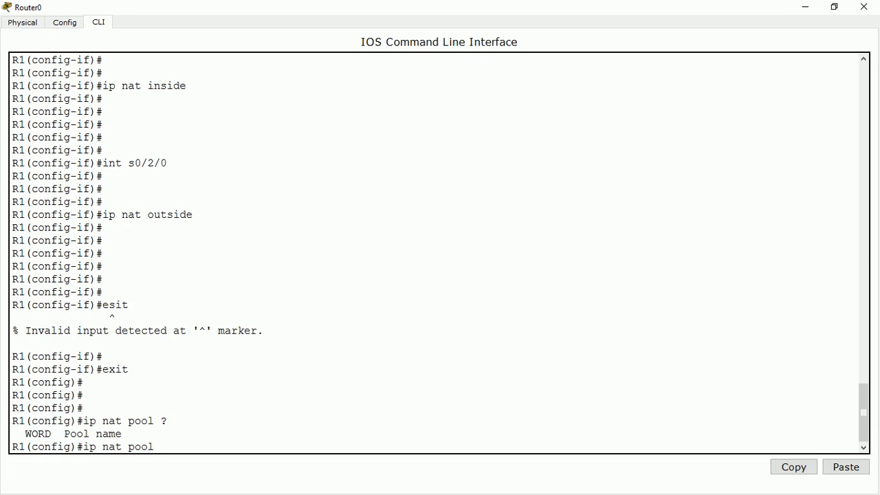
text(INTERNET)
text(22)
key(BackSpace)
text(3.1)
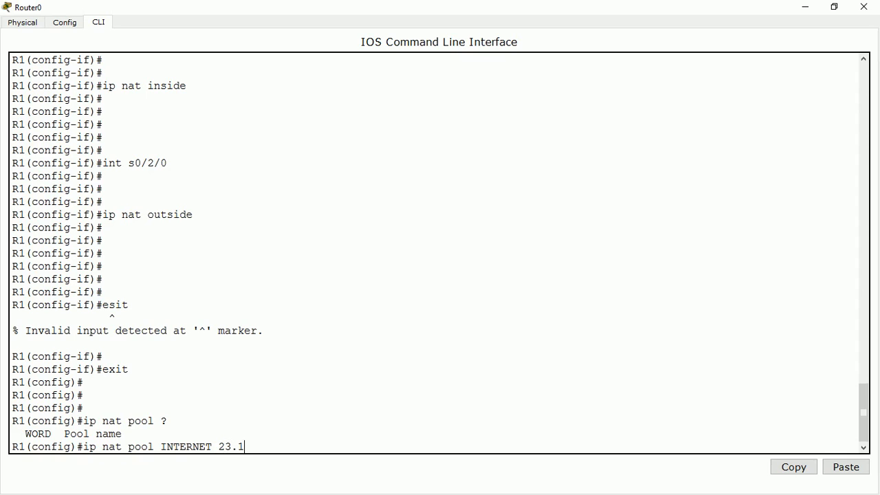
text(1.220.27 23.11.220.)
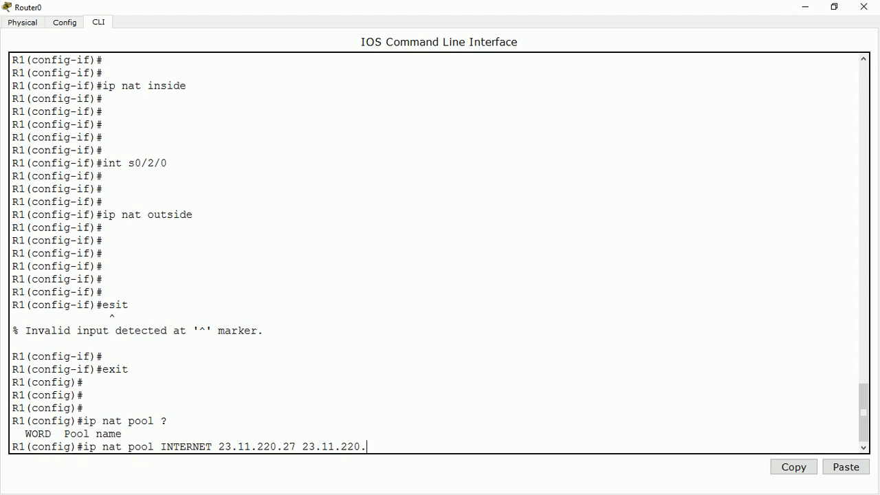
text(30 netmask 255.255.255.)
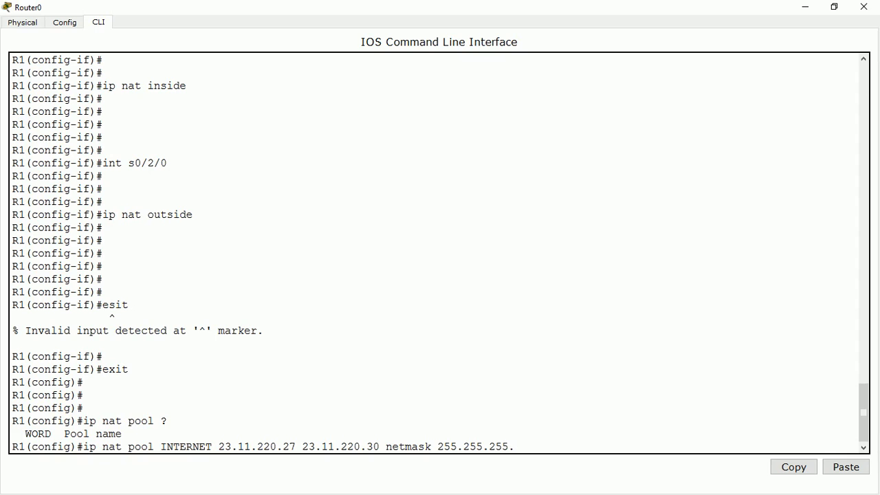
text(248)
key(Return)
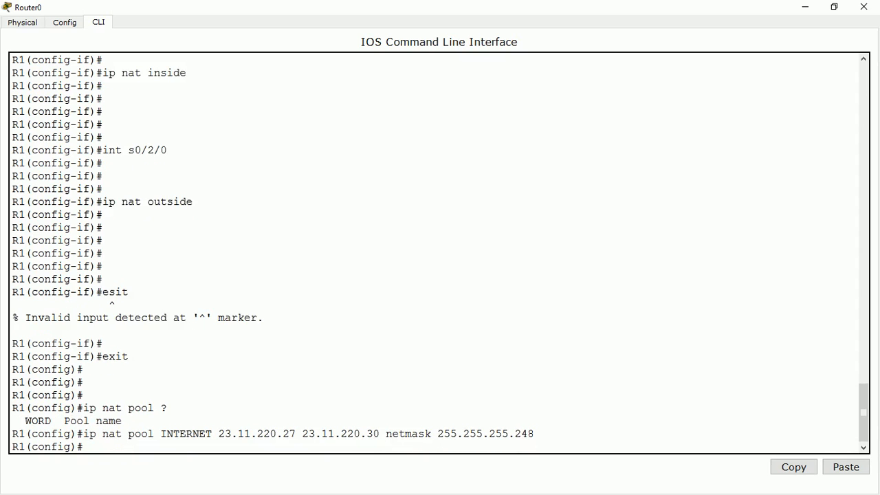
key(Return)
key(Return)
key(Return)
key(Return)
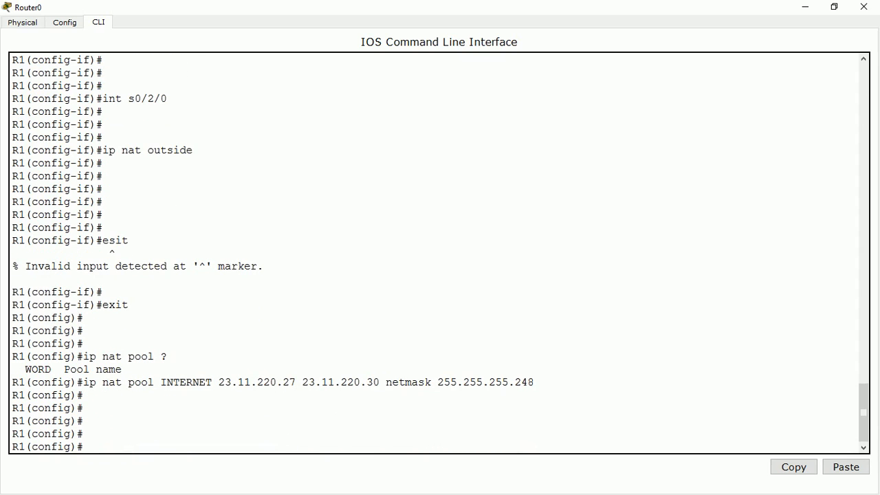
- Create access-list 1 permitting the 192.168.10.0 network with wildcard mask 0.0.0.255
text(acc)
key(Tab)
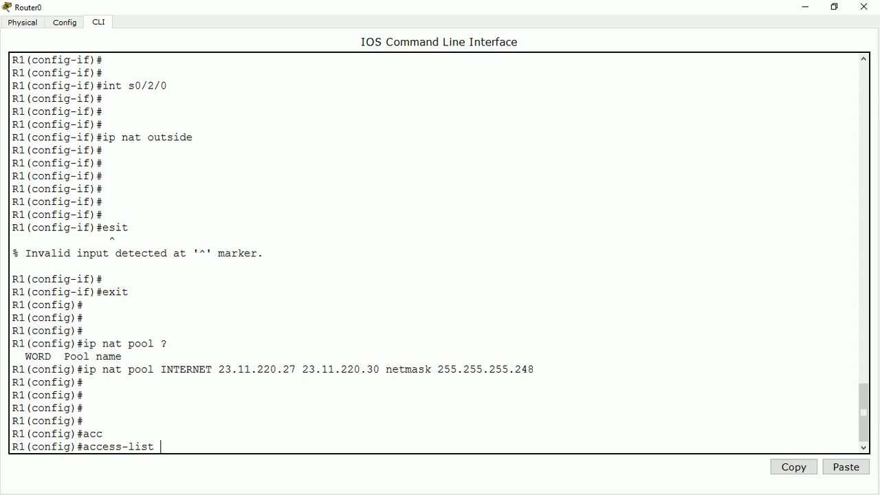
text(1 192.16810)
key(BackSpace)
key(BackSpace)
key(BackSpace)
key(BackSpace)
key(BackSpace)
key(BackSpace)
key(BackSpace)
key(BackSpace)
key(BackSpace)
text(permit 192.16)
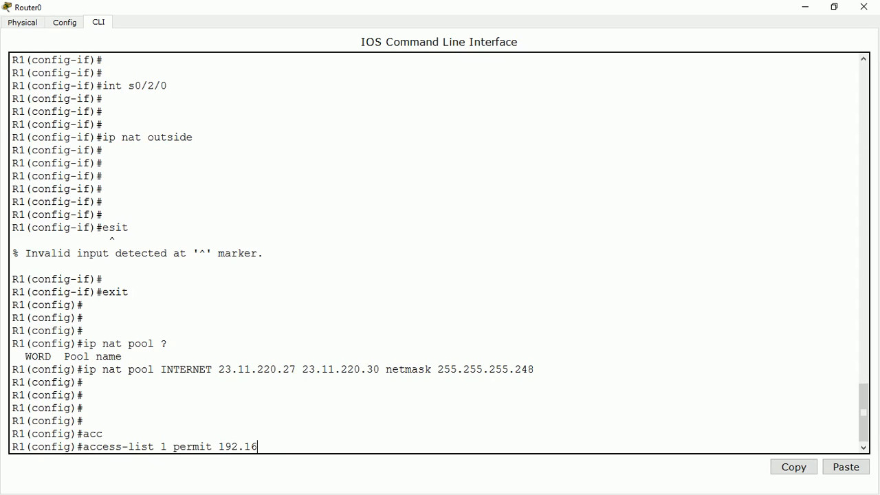
text(8.10.0 0.0.0.255)
key(Return)
key(Return)
key(Return)
key(Return)
key(Return)
key(Return)
key(Return)
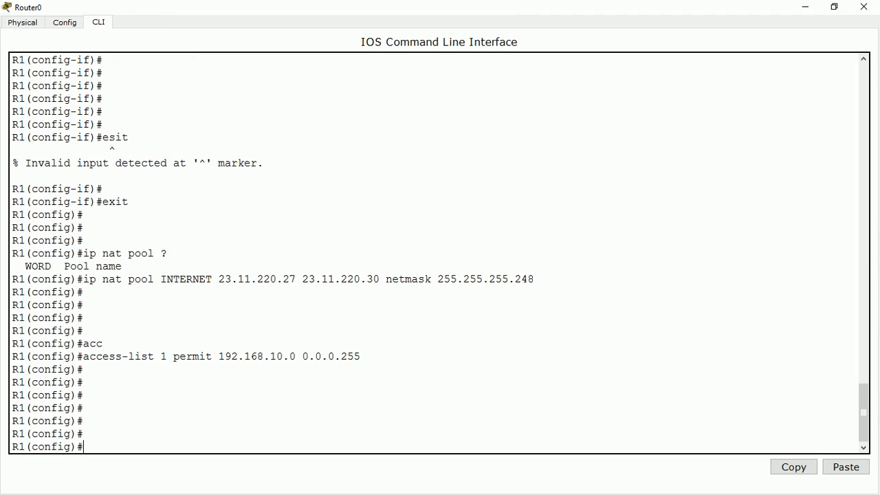
- Apply access list 1 to the INTERNET pool as the NAT inside source translation
text(ip nat inside s)
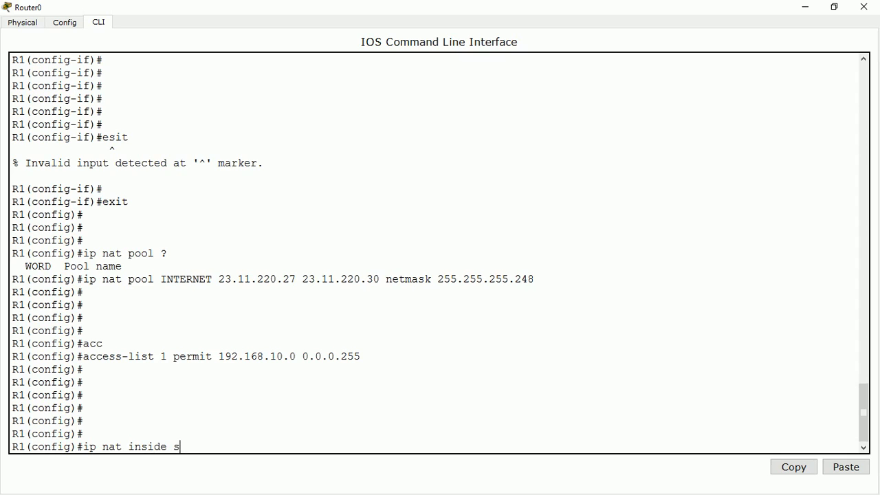
text(ource list 1)
text(pool)
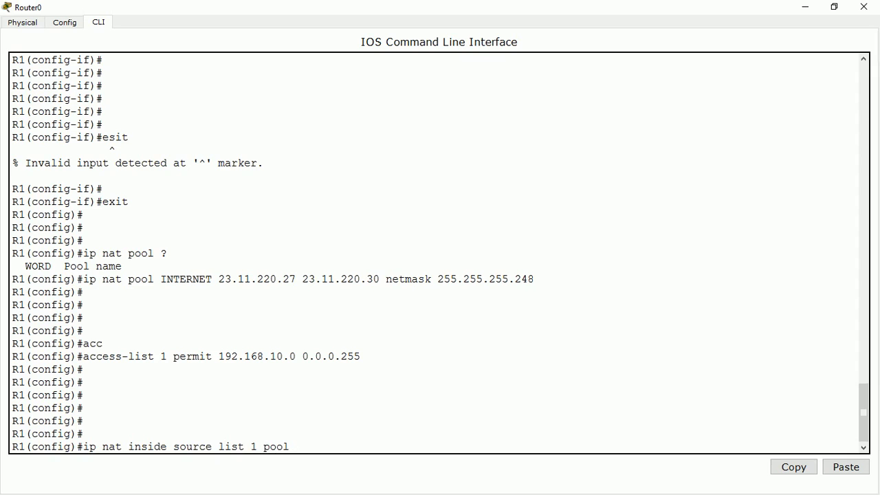
text( IN)
key(BackSpace)
key(BackSpace)
key(BackSpace)
text(INTERNET)
key(Return)
key(Return)
key(Return)
key(Return)
key(Return)
key(Return)
key(Return)
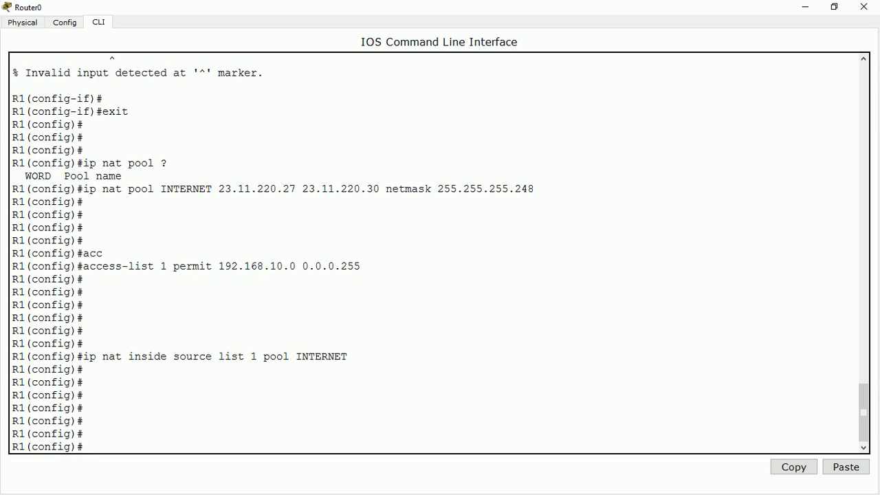
- Review the entered NAT pool, access-list and inside source commands in R1's console output
drag(168, 188, 443, 188)
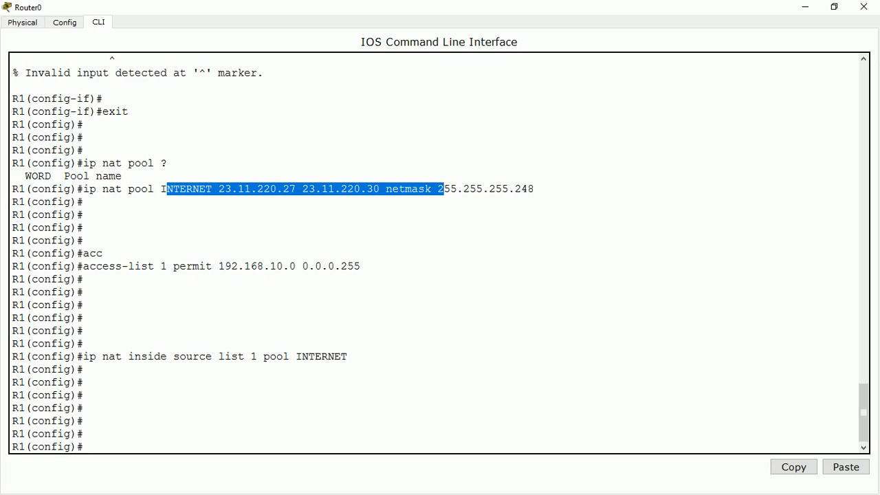
drag(361, 266, 237, 266)
drag(347, 356, 250, 356)
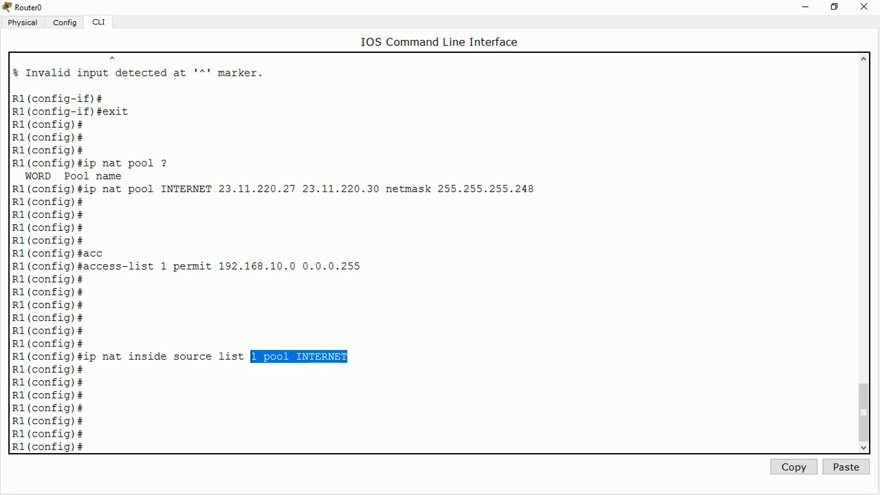
key(Return)
key(Return)
key(Return)
key(Return)
key(Return)
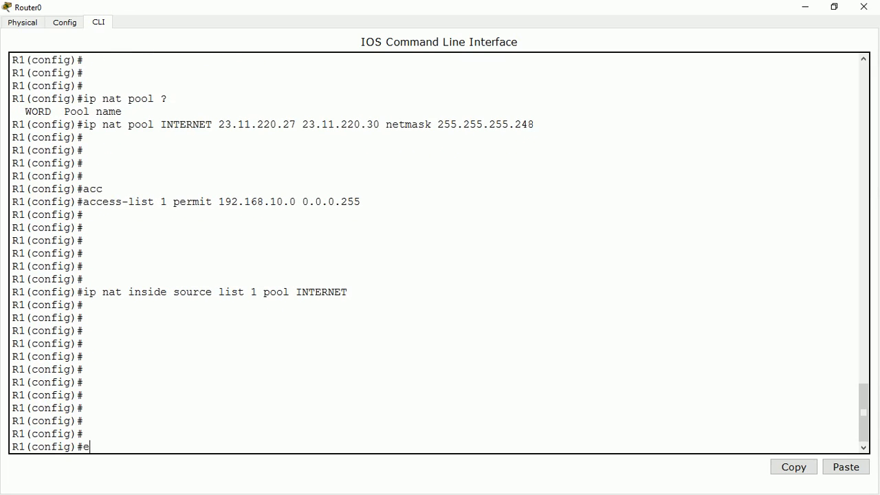
- Exit global configuration mode on R1 to return to the privileged prompt
text(xit)
key(Return)
key(Return)
key(Return)
key(Return)
key(Return)
key(Return)
key(Return)
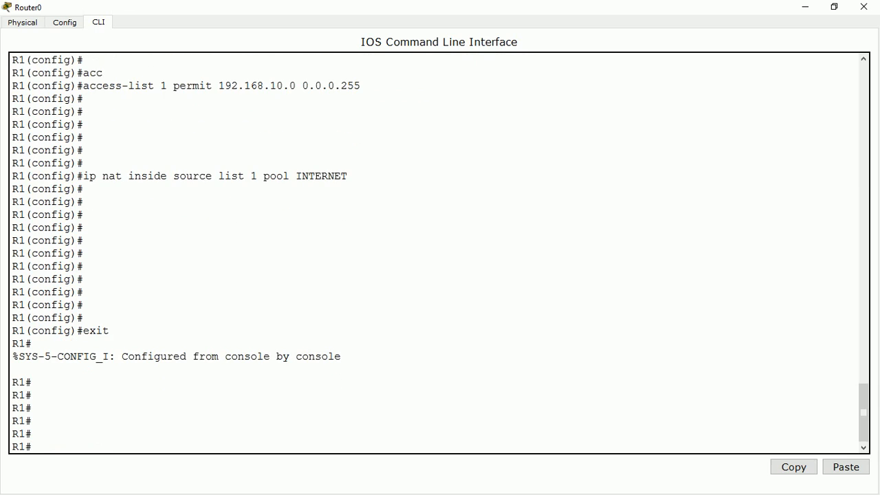
- Close Router0's console and ping 23.11.220.26 from PC0's command prompt
click(863, 7)
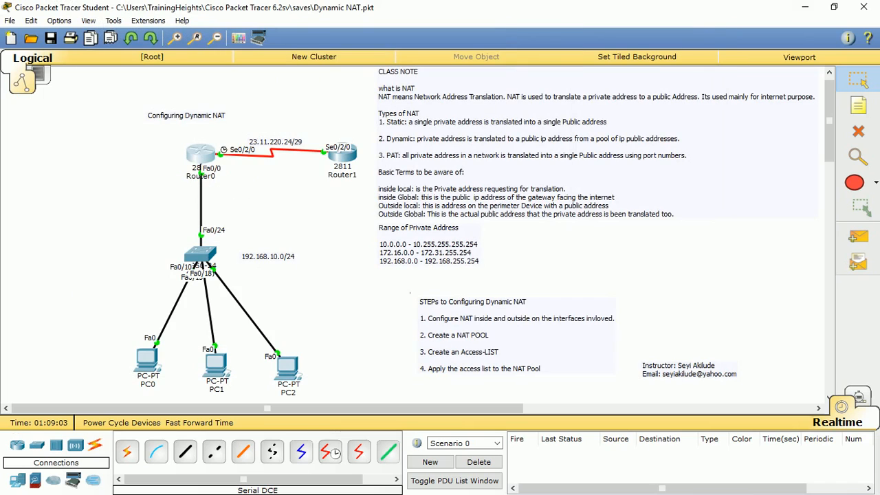
mouse_move(142, 371)
click(146, 359)
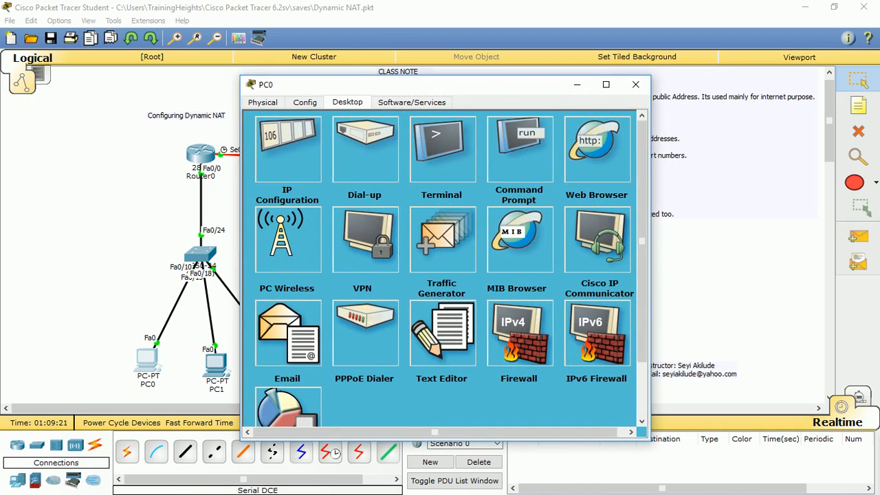
drag(413, 84, 497, 187)
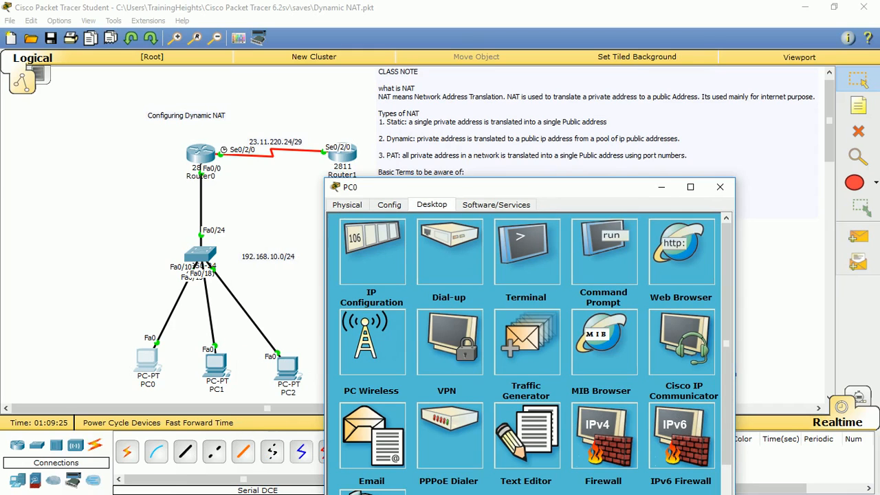
drag(497, 187, 516, 109)
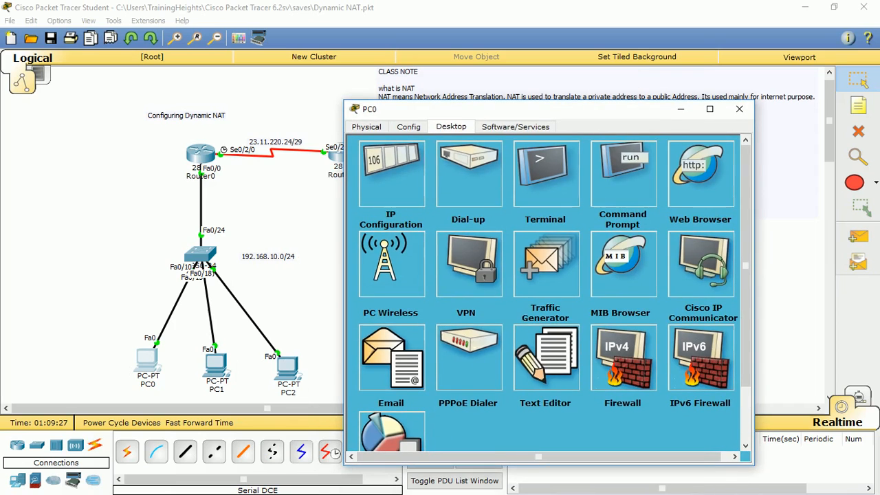
click(623, 174)
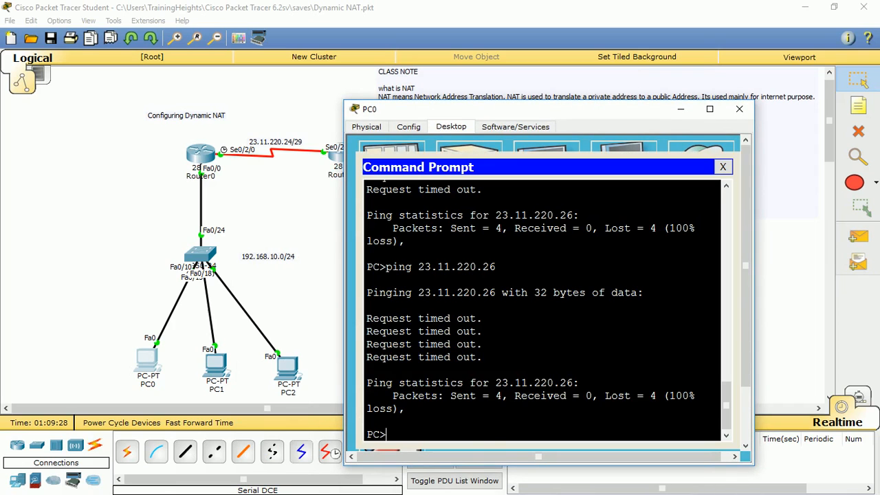
key(Up)
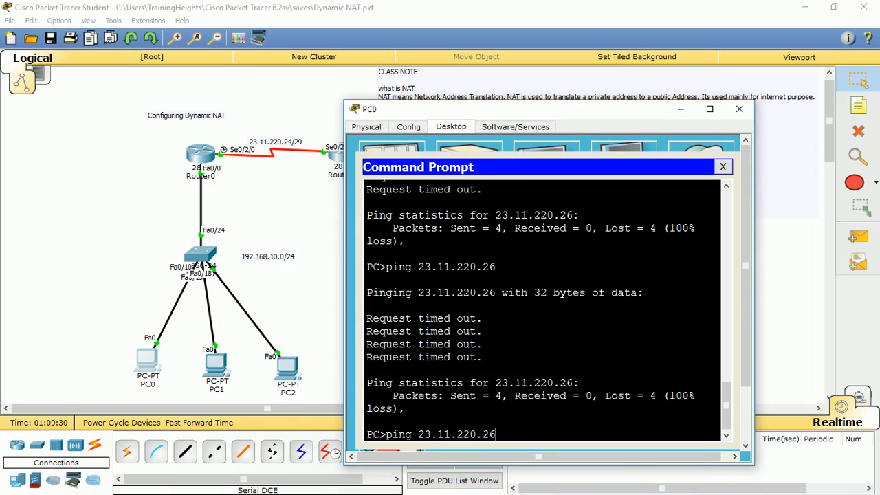
key(Return)
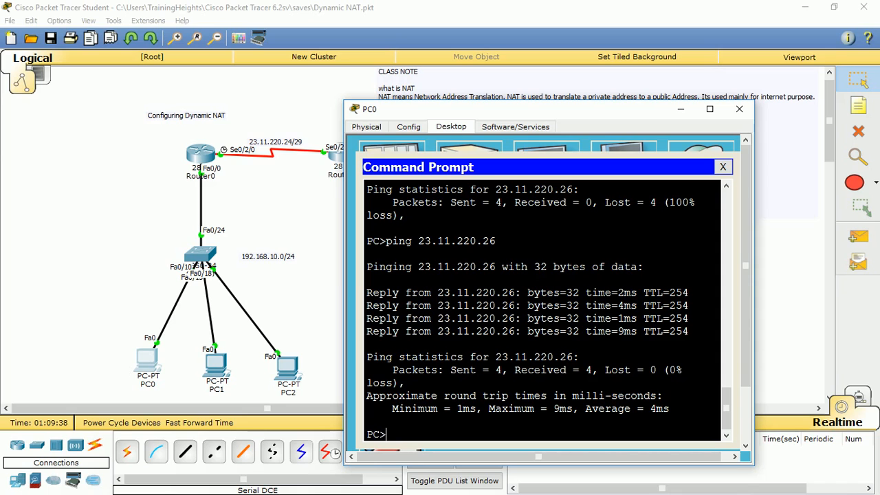
- Ping 23.11.220.26 from PC1's command prompt and close the PC1 window
click(216, 365)
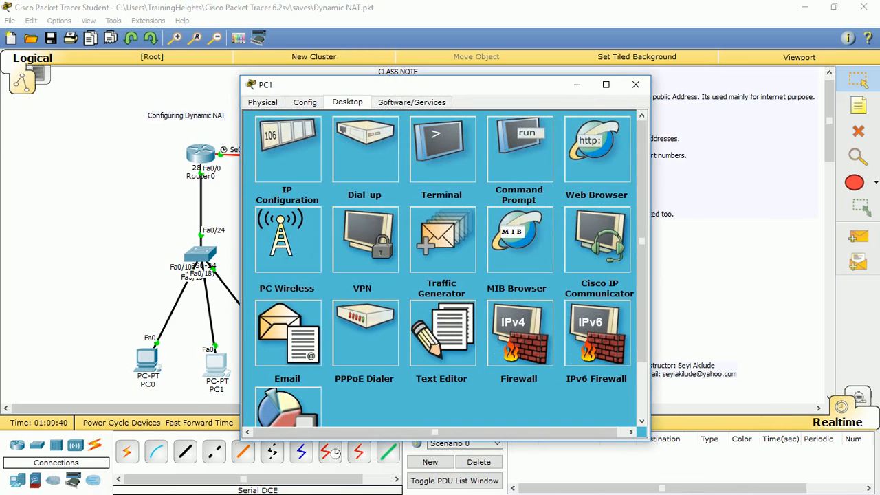
click(519, 151)
key(Up)
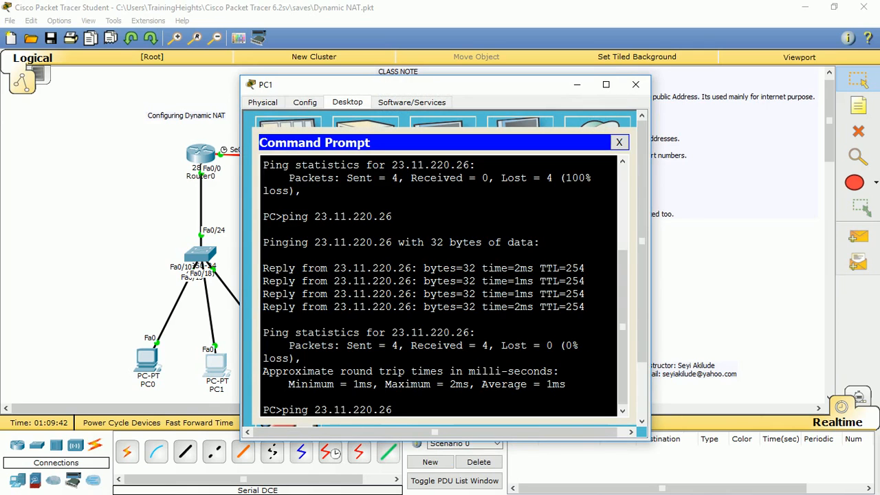
key(Return)
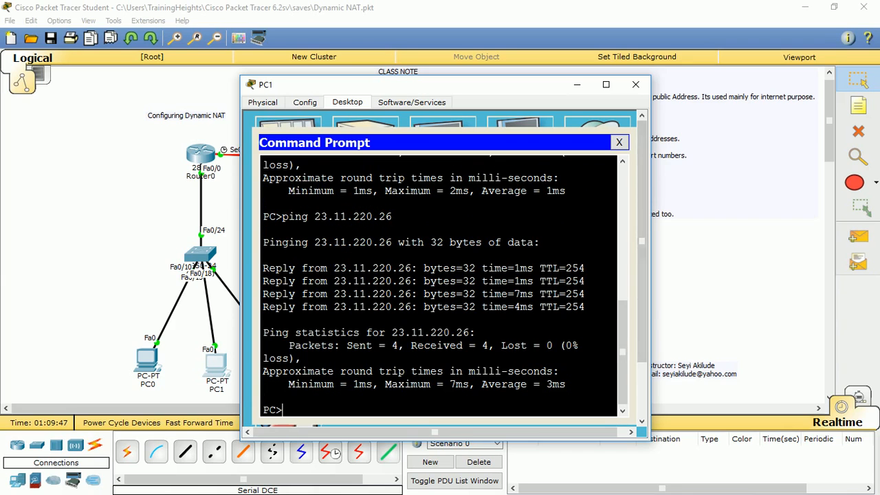
click(635, 84)
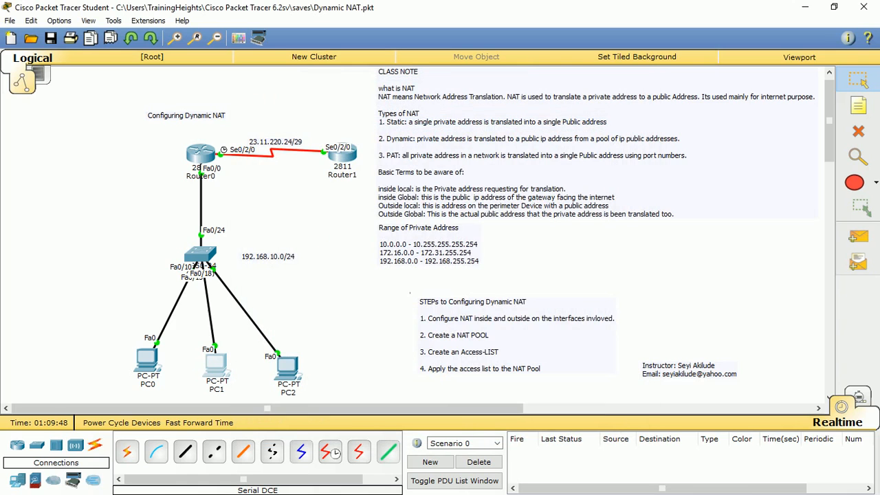
- Ping 23.11.220.26 from PC2's command prompt and put the PC2 window away
click(287, 368)
click(518, 148)
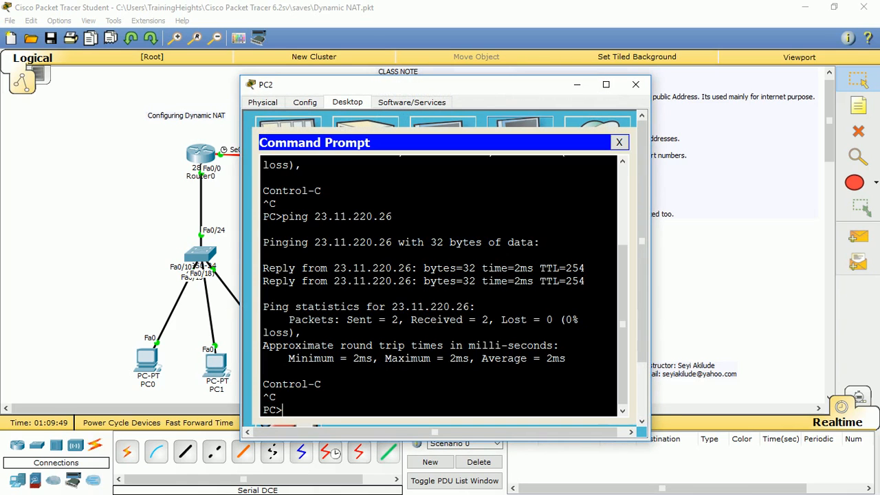
key(Up)
key(Return)
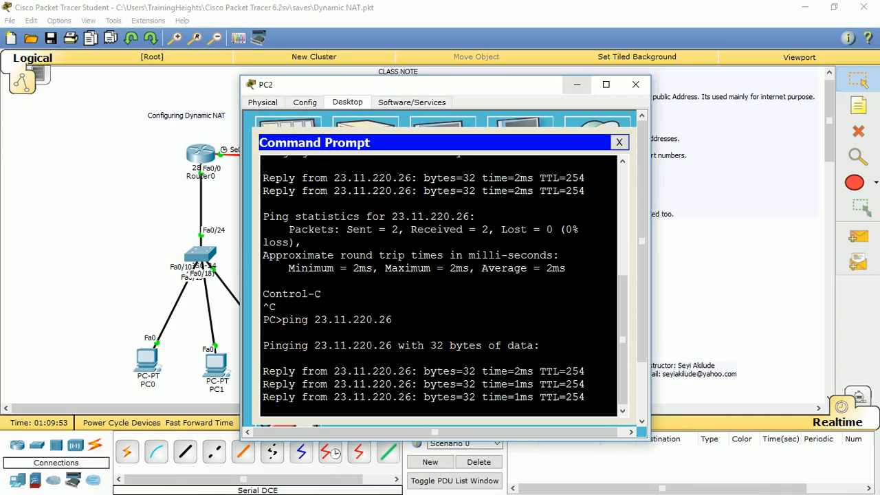
click(576, 84)
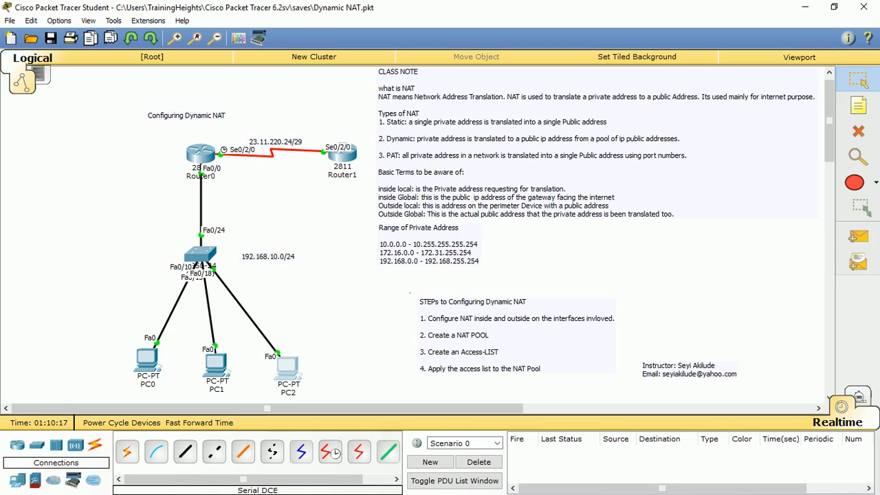
- Display the NAT translation table on Router0 with the command sh ip nat translations
click(200, 153)
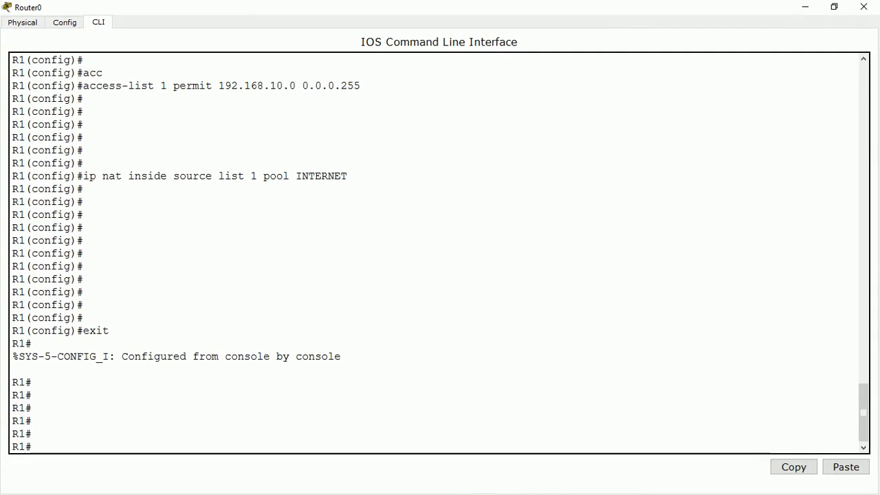
click(606, 84)
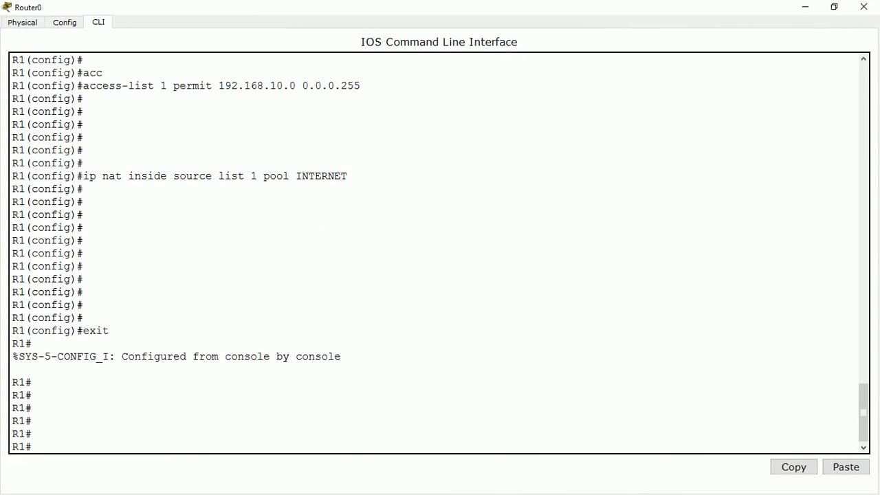
key(Return)
key(Return)
key(Return)
text(sh)
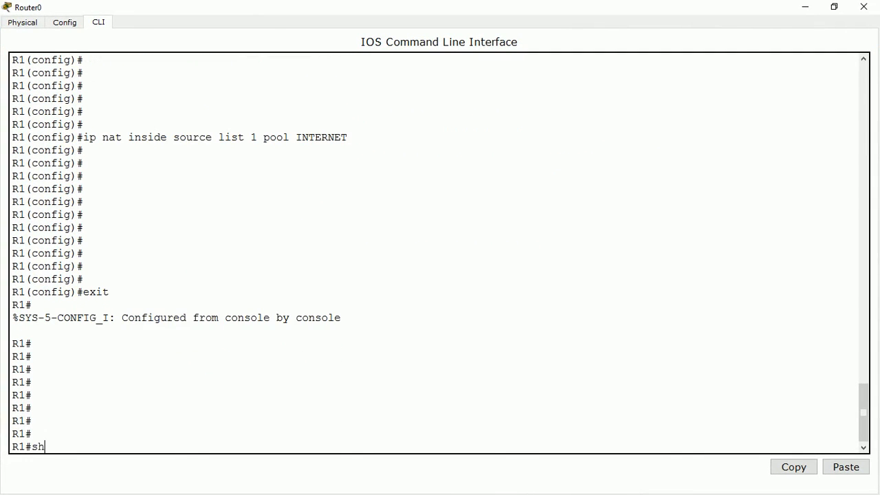
text( ip nat tra)
key(Tab)
key(Return)
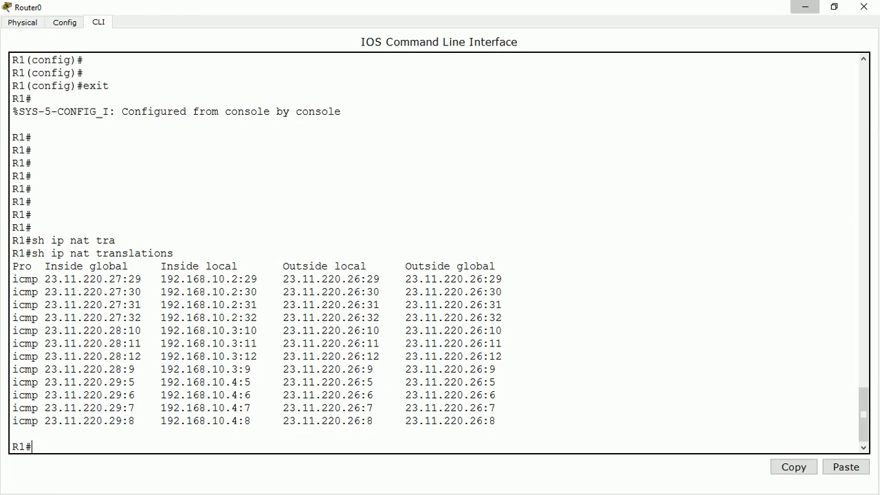
- Look back at the network topology and reopen Router0's console in full view to compare the NAT translations
click(805, 7)
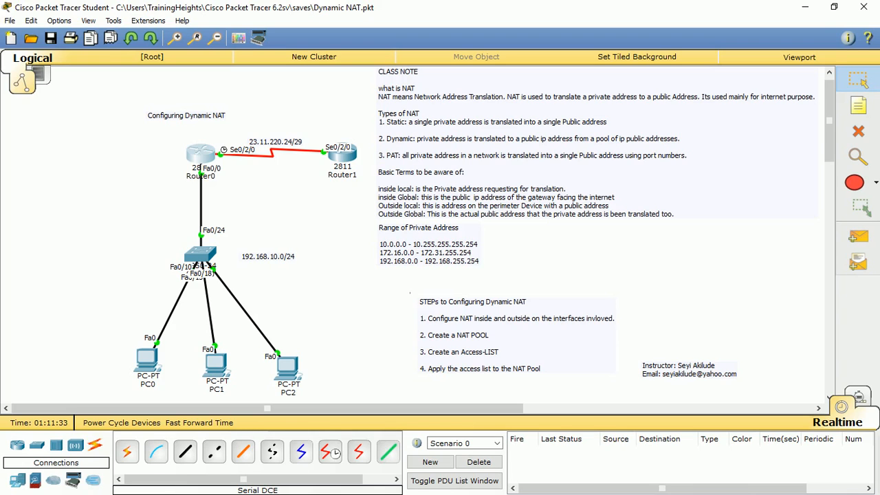
click(200, 154)
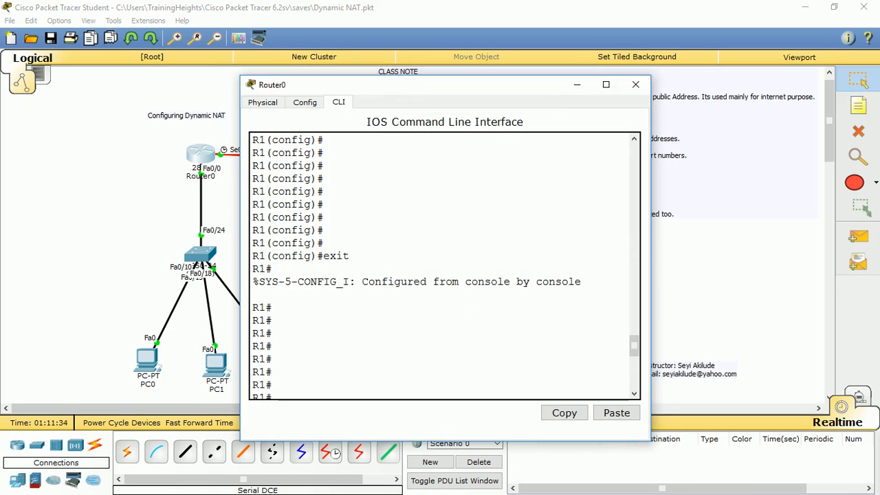
click(605, 84)
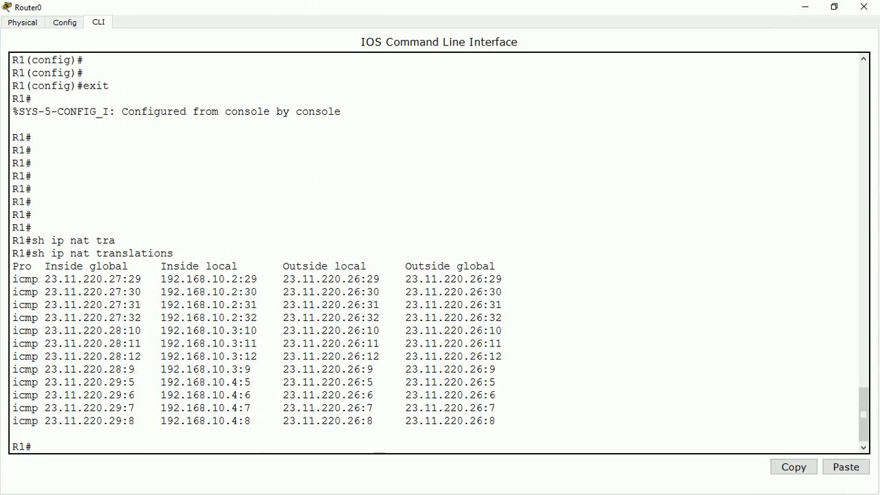